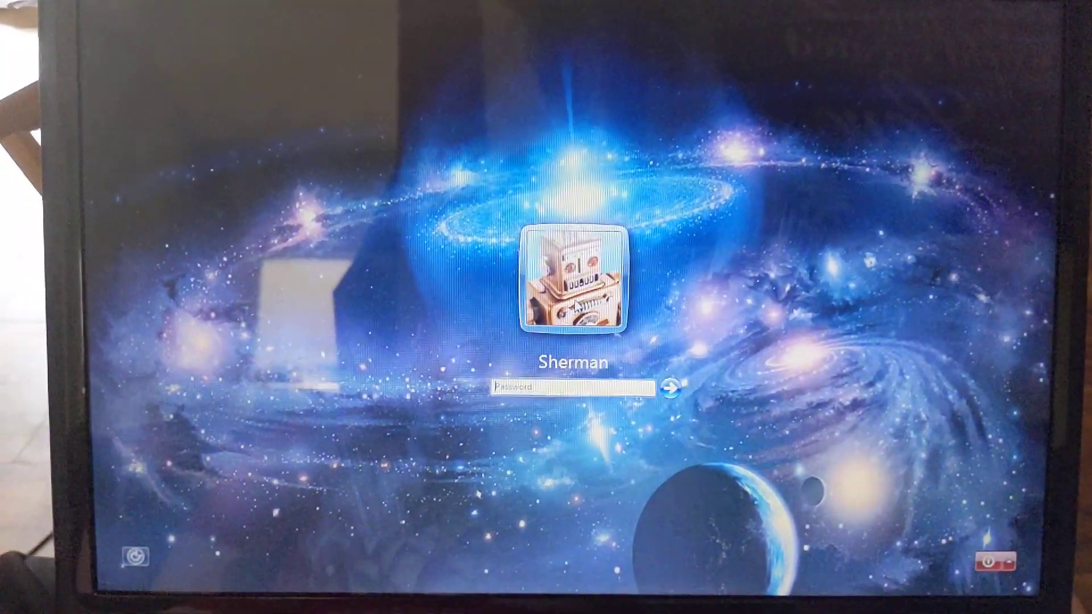
pyautogui.write('a')
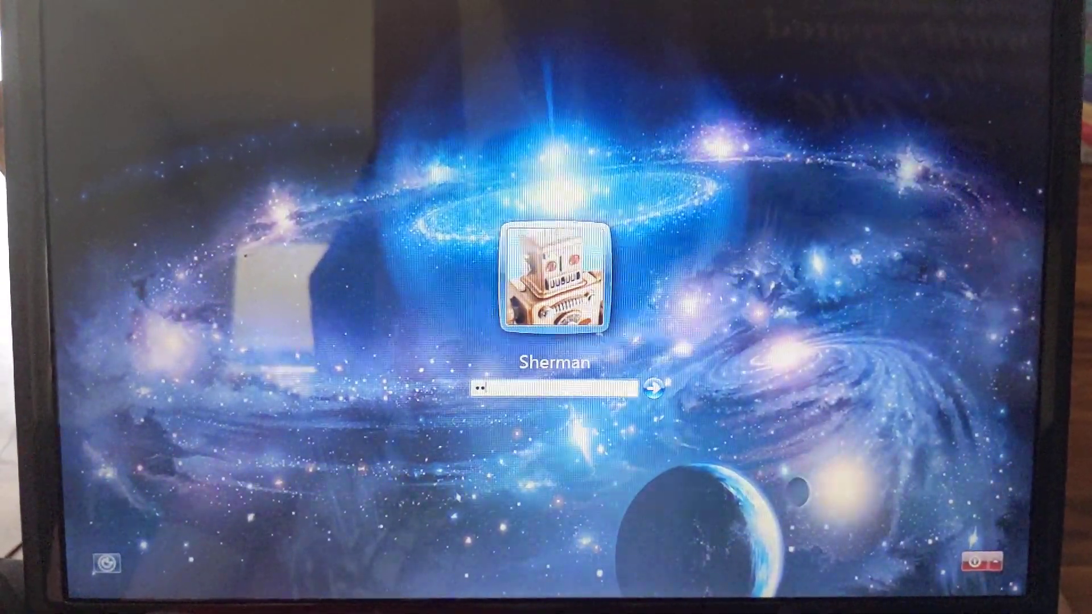
pyautogui.write('aaaa')
# Submit the password to sign in to the Windows Vista account
pyautogui.press('Return')
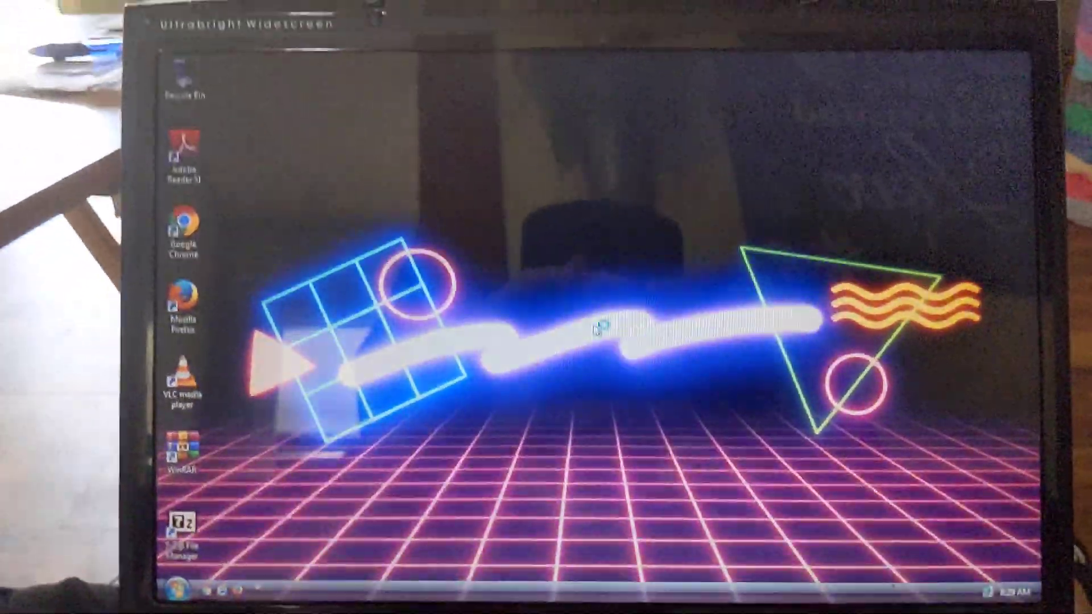
# Close the Welcome Center and view Computer's properties, showing Home Premium Service Pack 2
pyautogui.press('super')
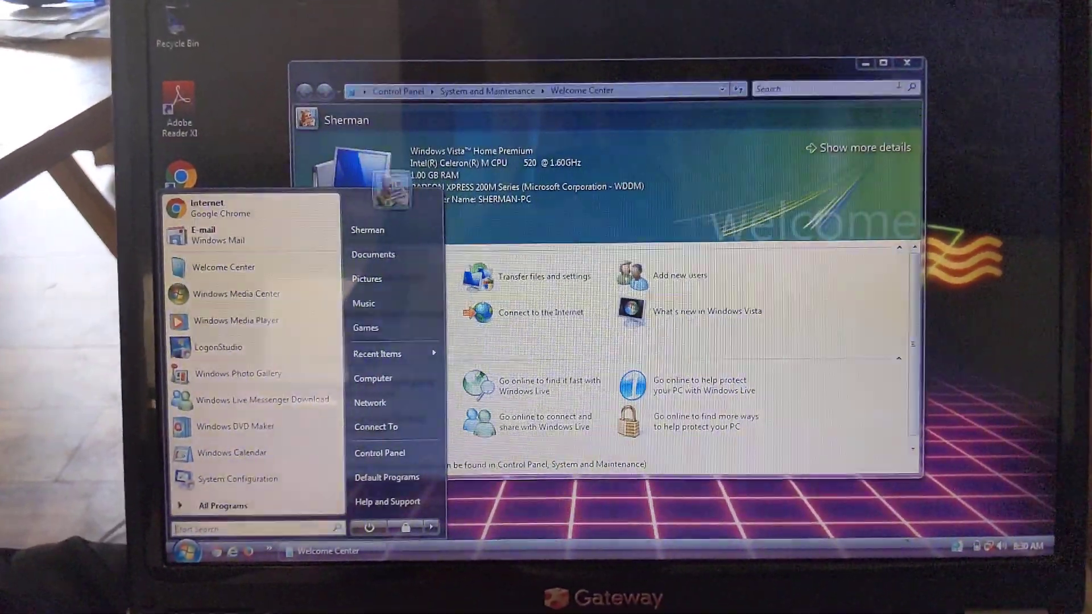
pyautogui.click(899, 58)
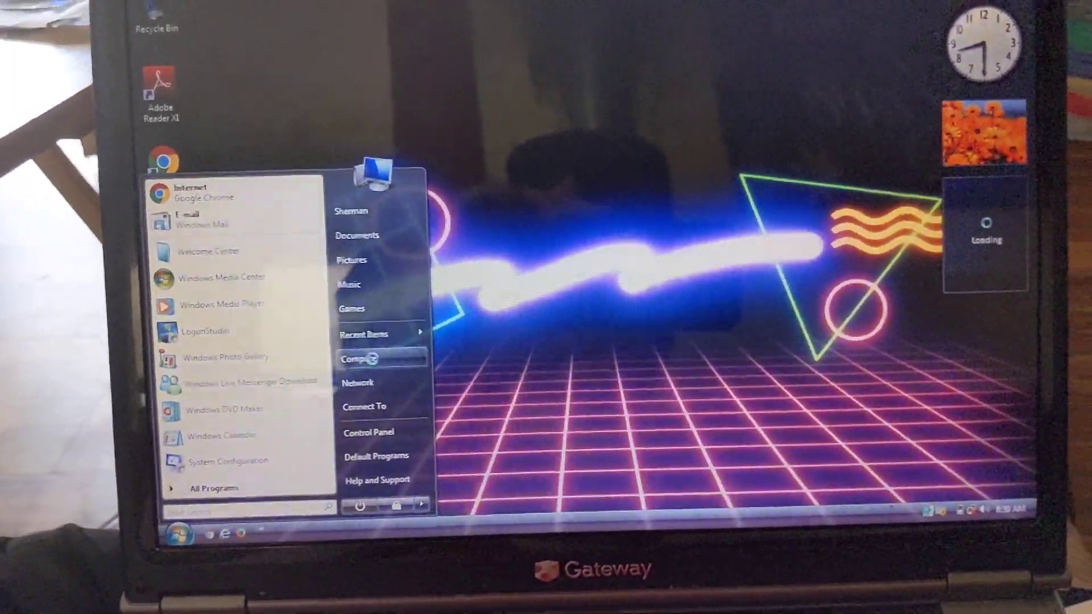
pyautogui.rightClick(393, 357)
pyautogui.click(401, 483)
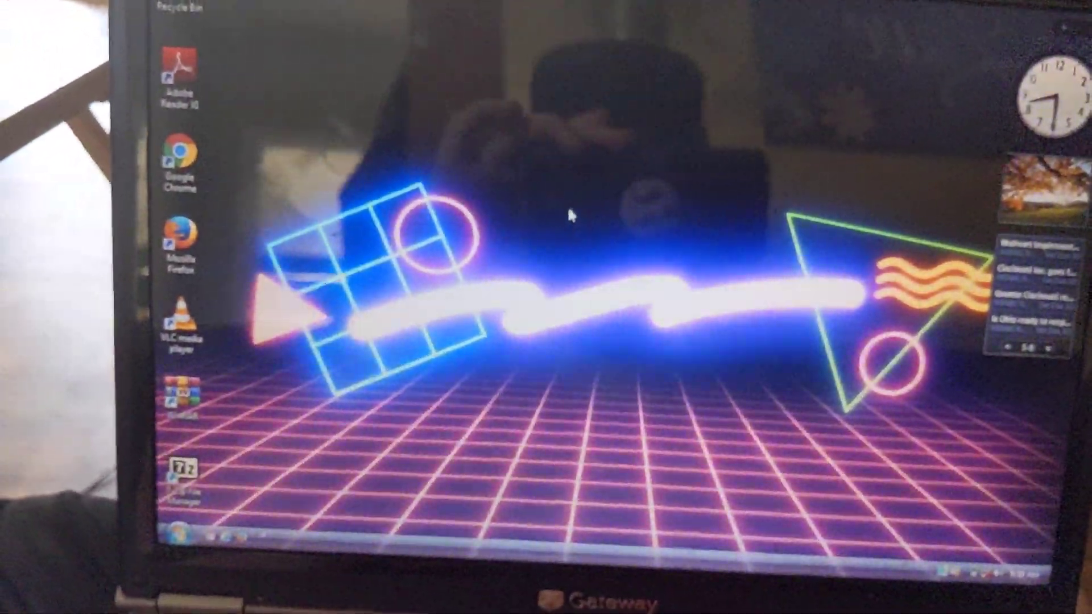
pyautogui.press('super+r')
pyautogui.write('w')
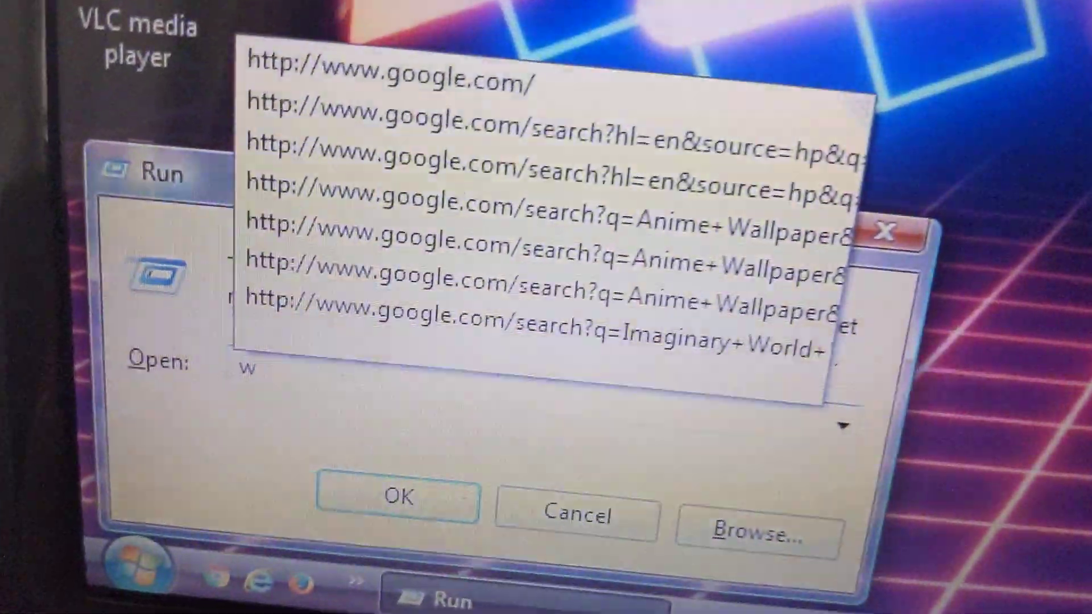
pyautogui.write('inver')
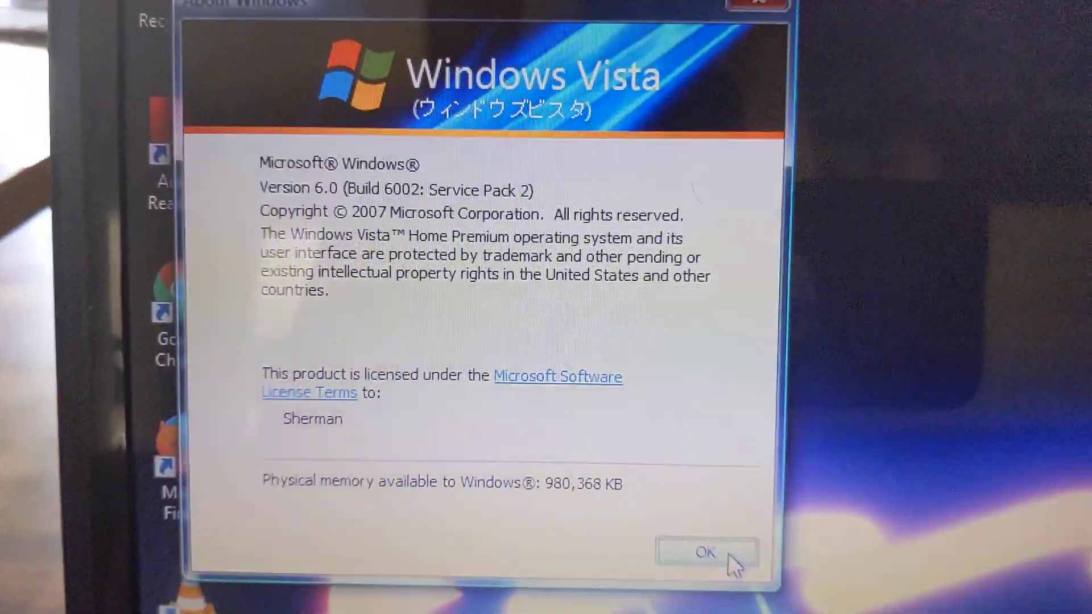
# Dismiss the About Windows box showing version 6.0, build 6002, Service Pack 2
pyautogui.click(727, 553)
pyautogui.rightClick(465, 223)
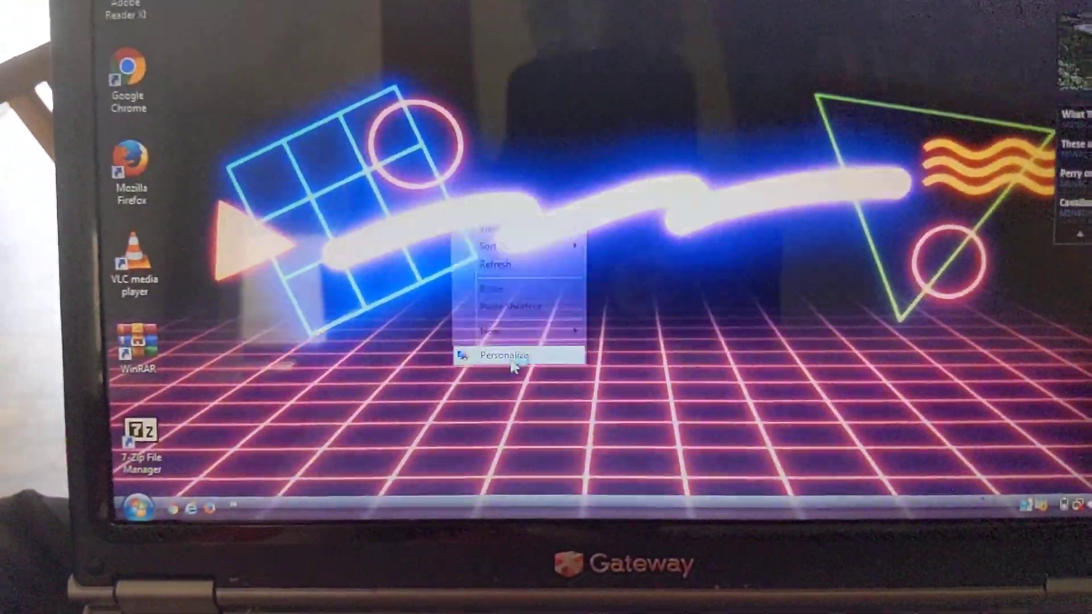
# Change the screen saver from Windows Logo to Windows Energy in Personalization and save
pyautogui.click(514, 357)
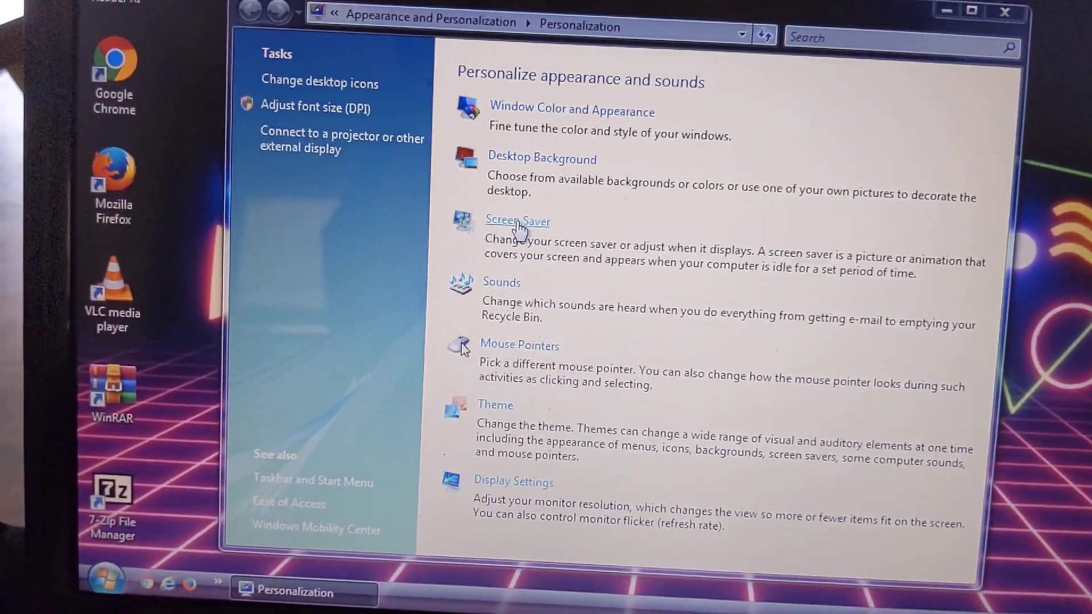
pyautogui.click(497, 211)
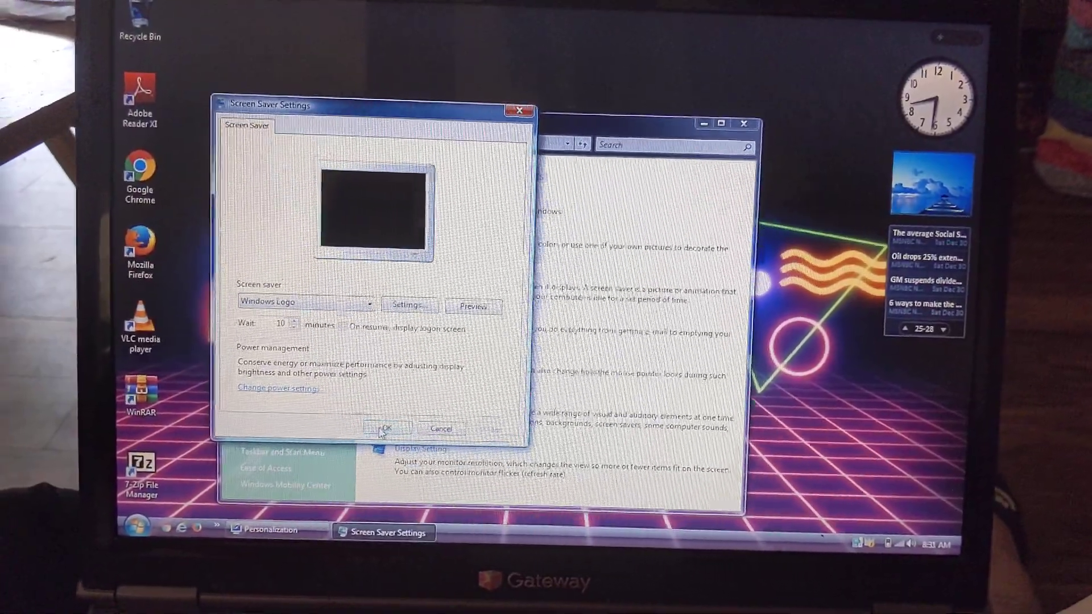
pyautogui.click(309, 299)
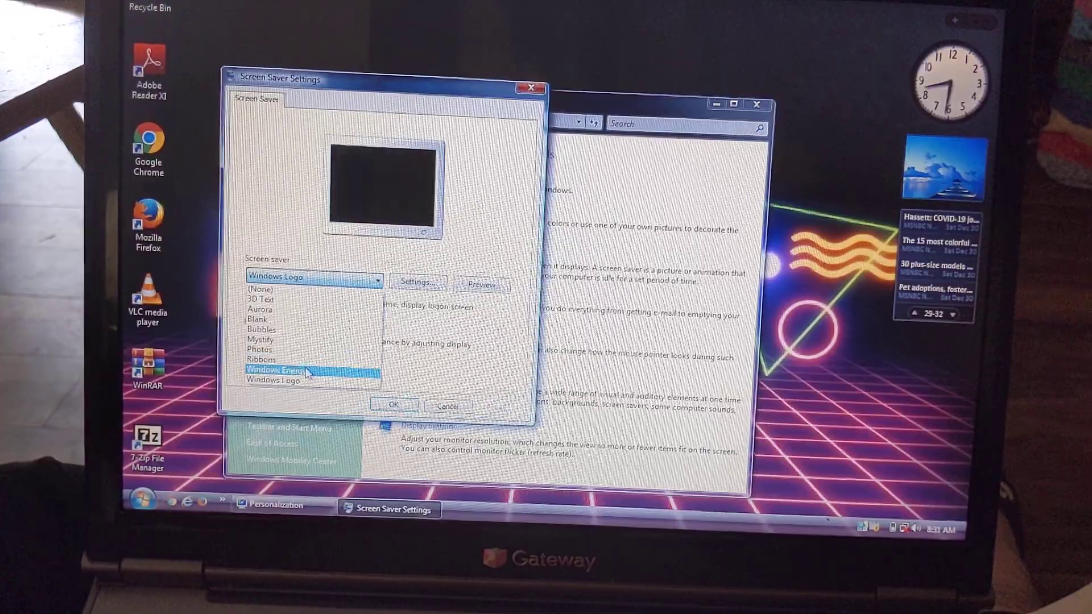
pyautogui.click(307, 371)
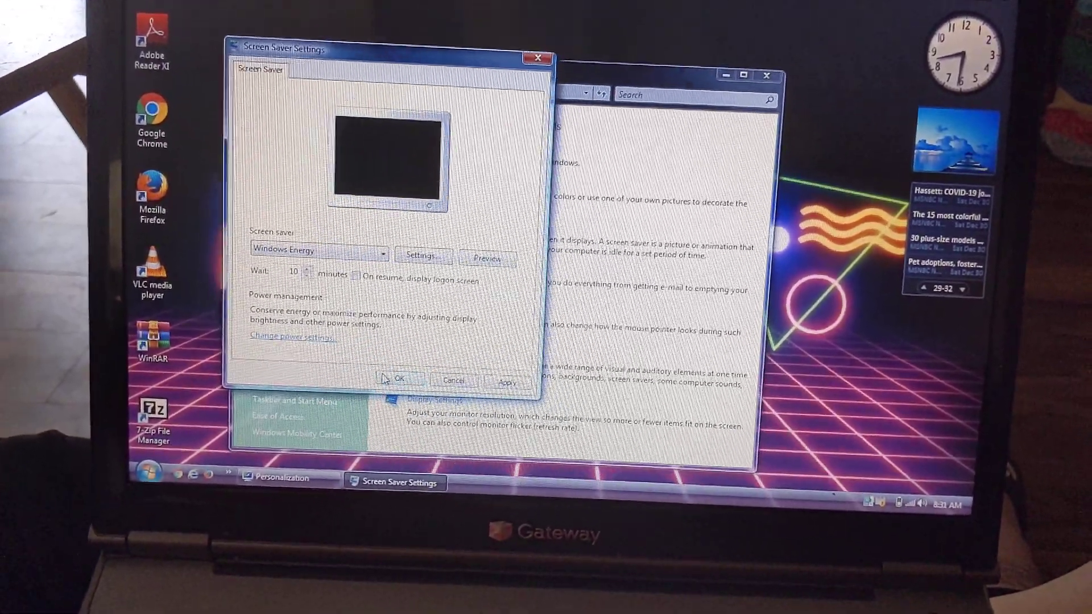
pyautogui.click(398, 375)
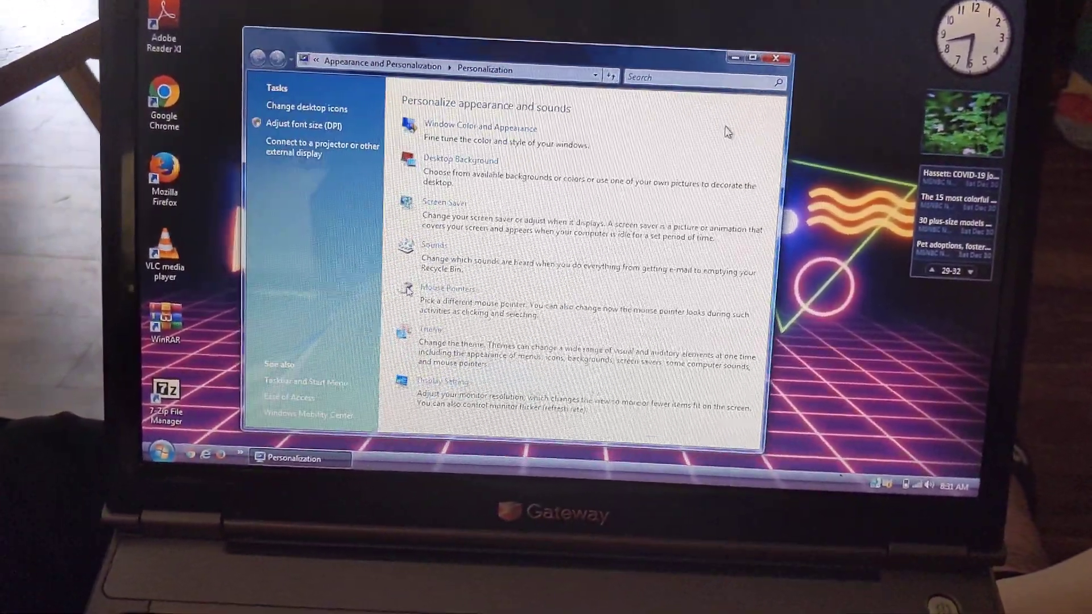
# Close Personalization and lock the computer from the Start menu
pyautogui.click(771, 59)
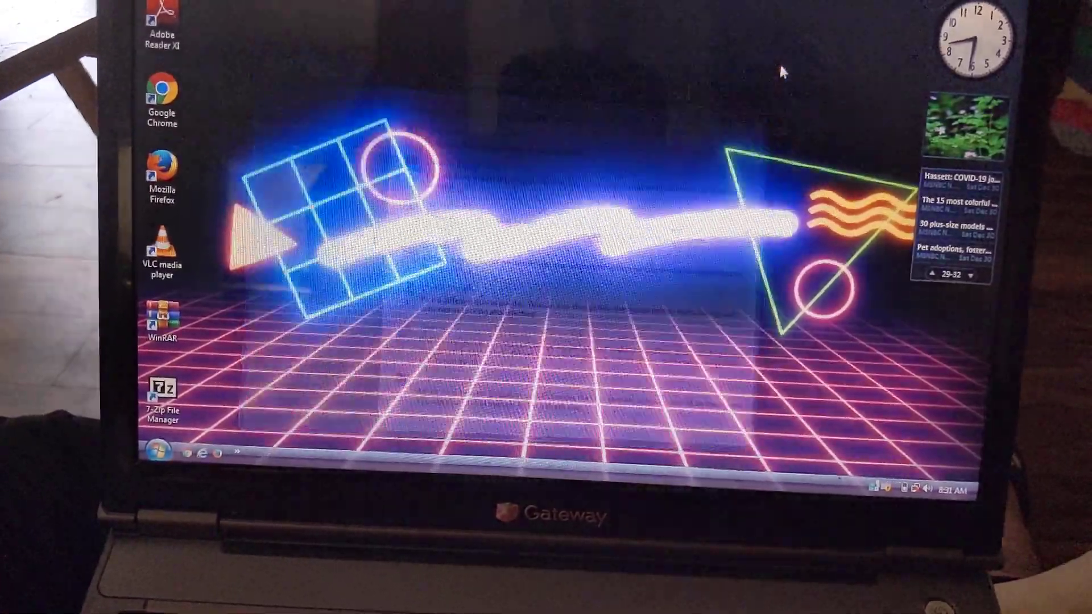
pyautogui.press('super')
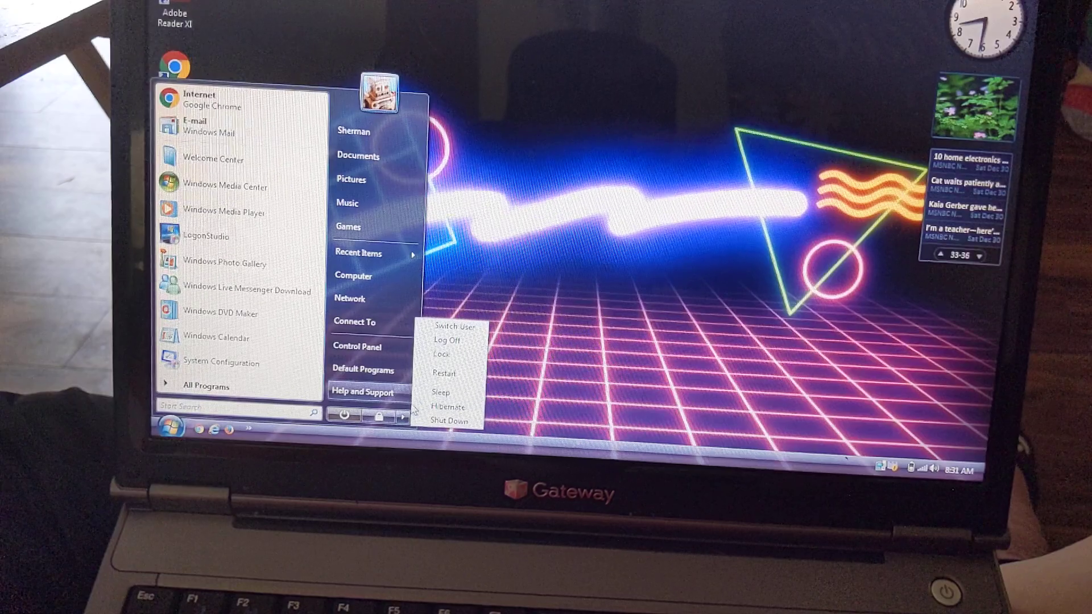
pyautogui.click(439, 342)
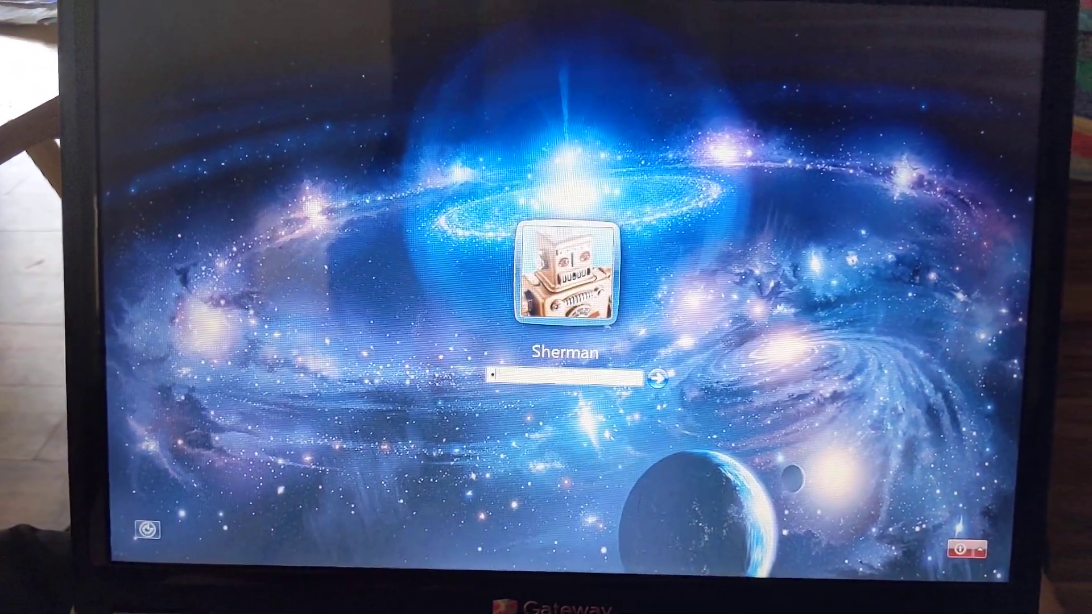
pyautogui.write('•••')
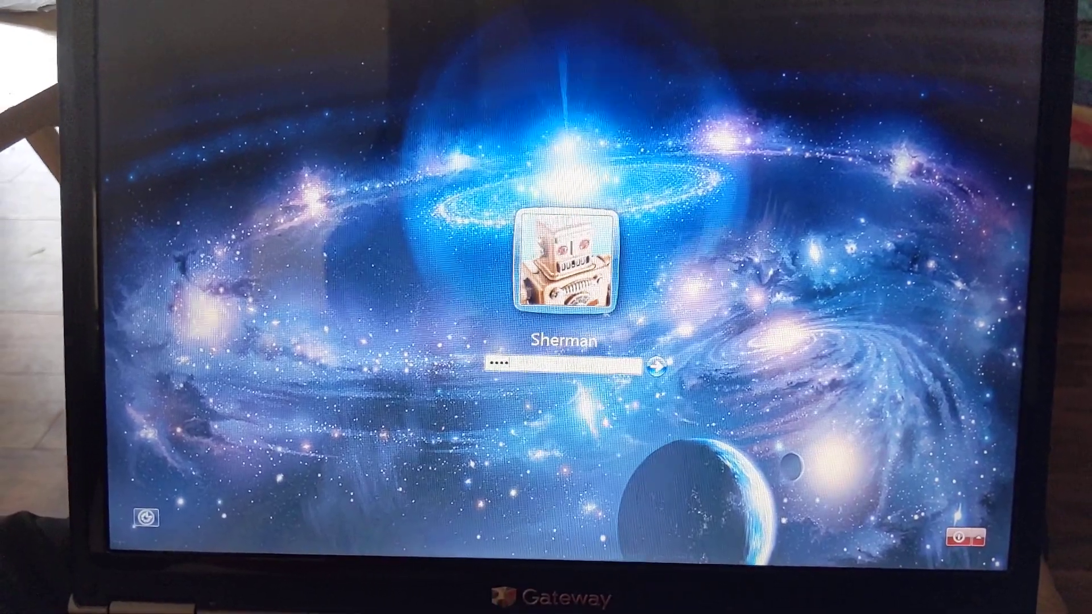
pyautogui.write('••••••')
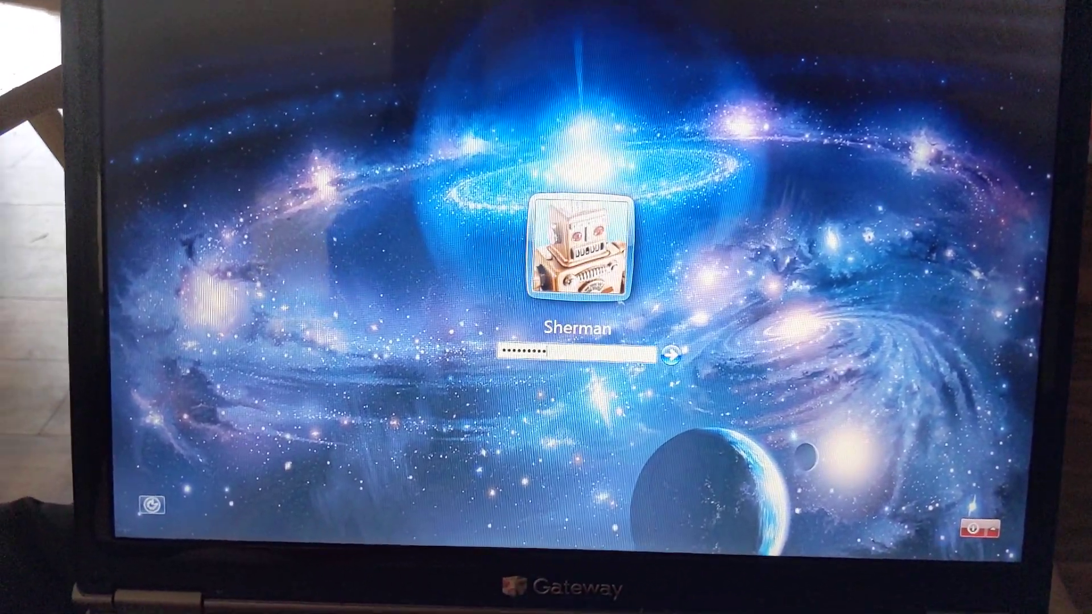
# Enter the password on the logon screen to sign back in
pyautogui.press('Return')
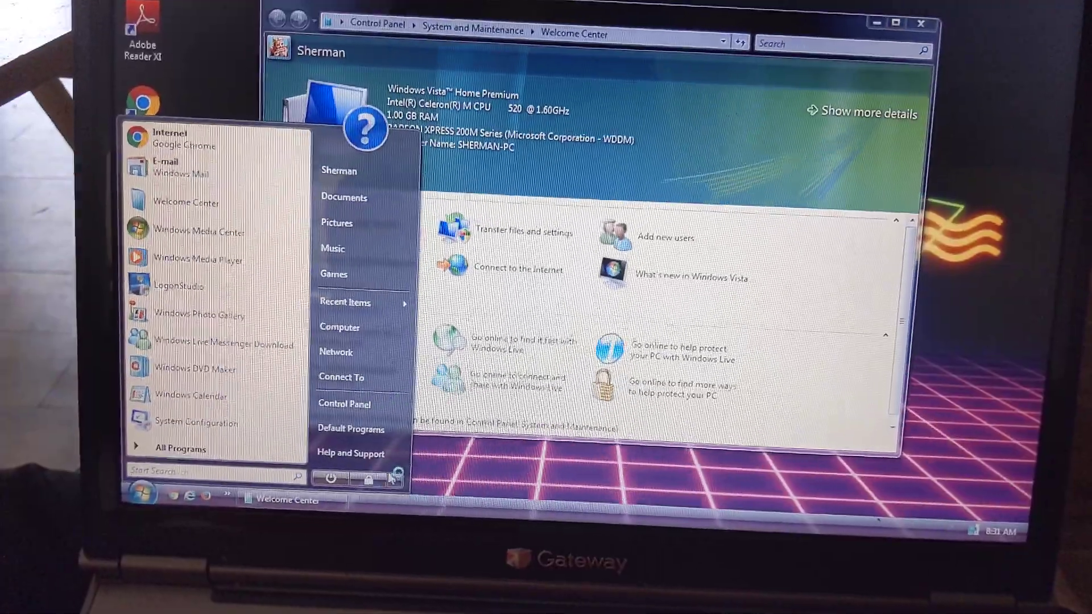
# Choose Shut Down from the Start menu power options and close the Welcome Center
pyautogui.click(397, 478)
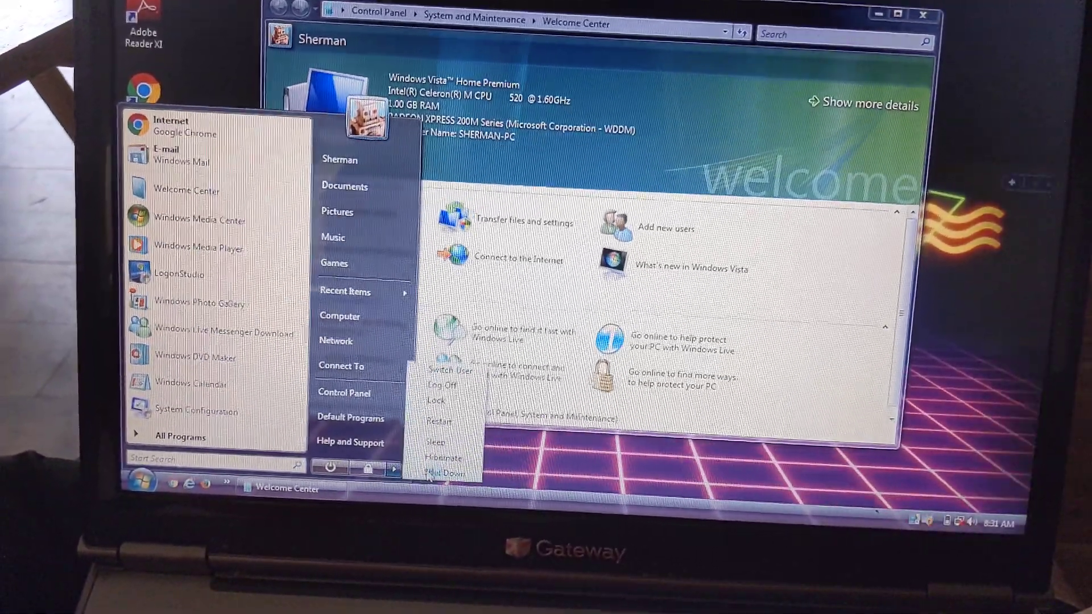
pyautogui.click(424, 478)
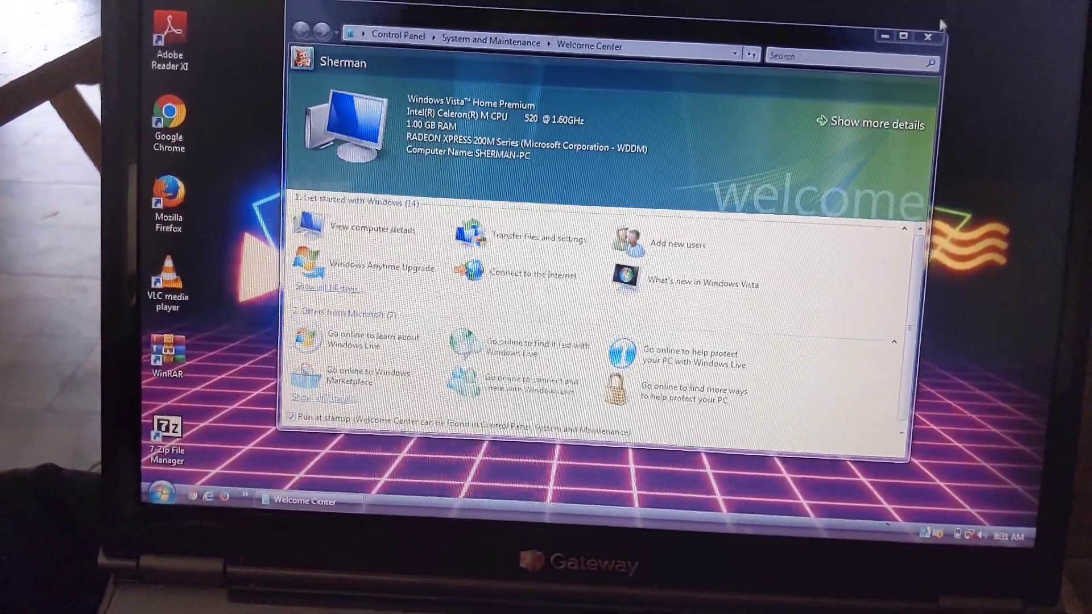
pyautogui.click(952, 38)
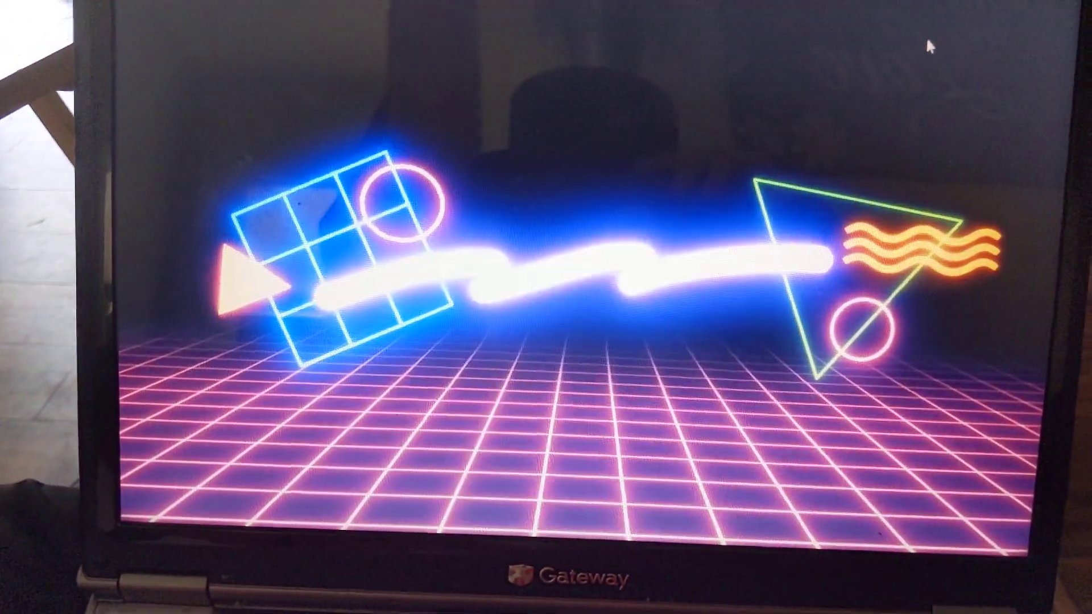